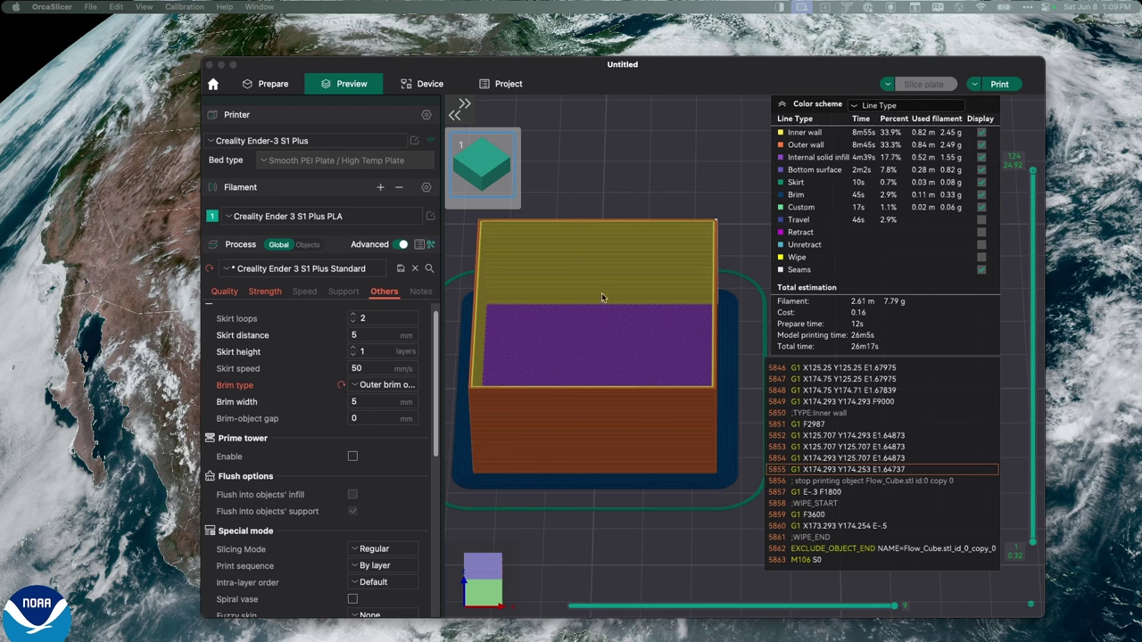
# Step: Show the process Quality settings, then bring up the Precise wall wiki page in Chrome
pyautogui.scroll(8, 583, 336)
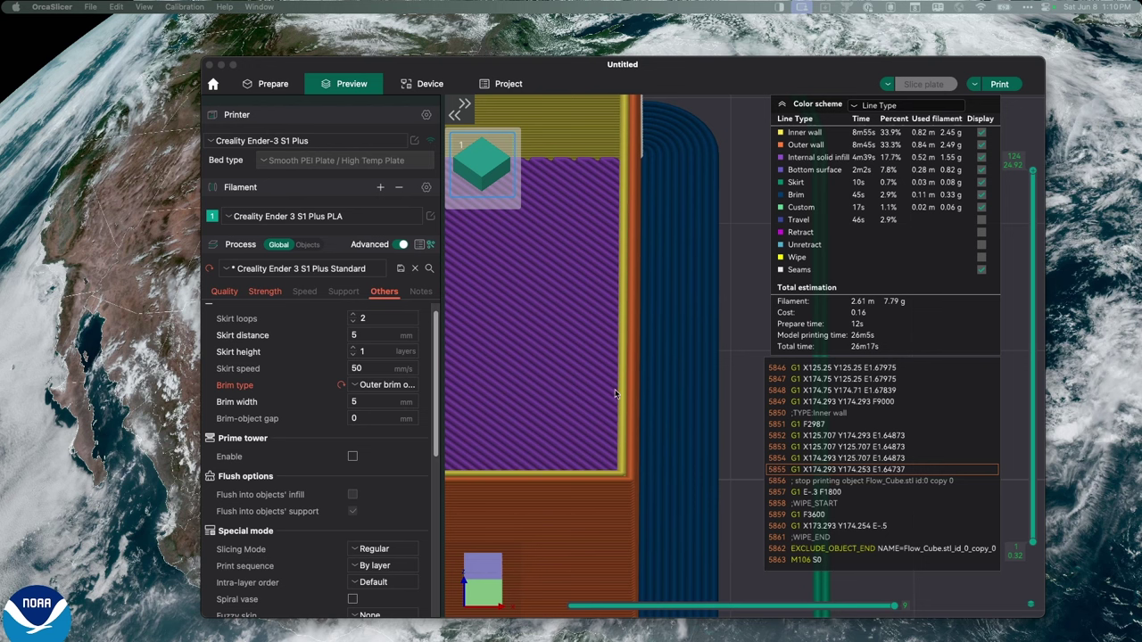
pyautogui.click(224, 292)
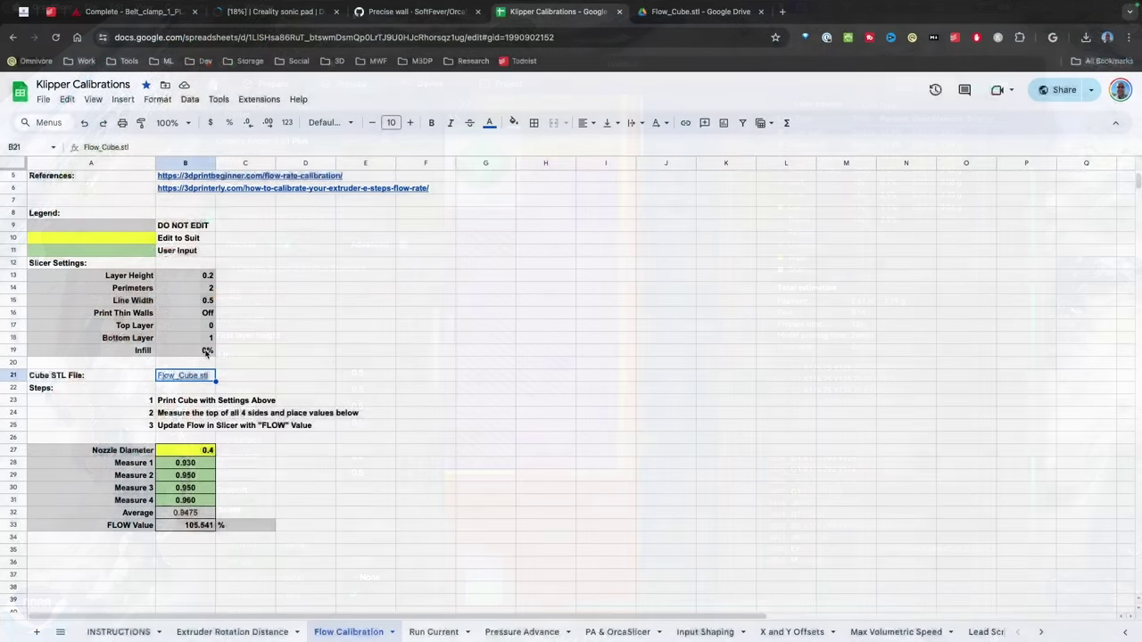
pyautogui.scroll(-3, 233, 460)
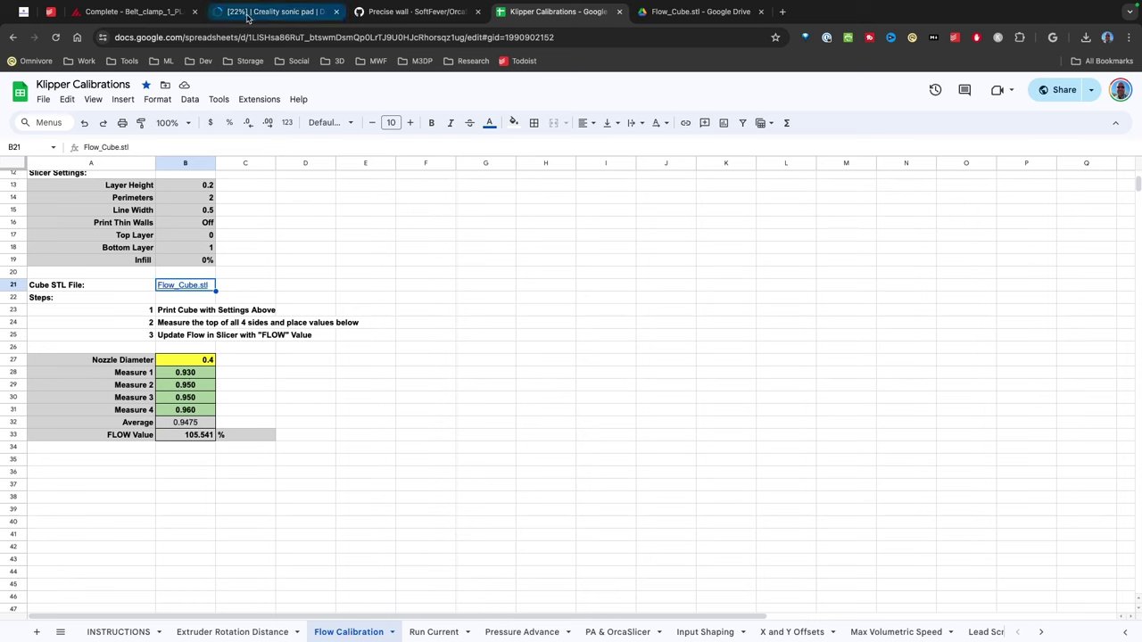
pyautogui.click(412, 12)
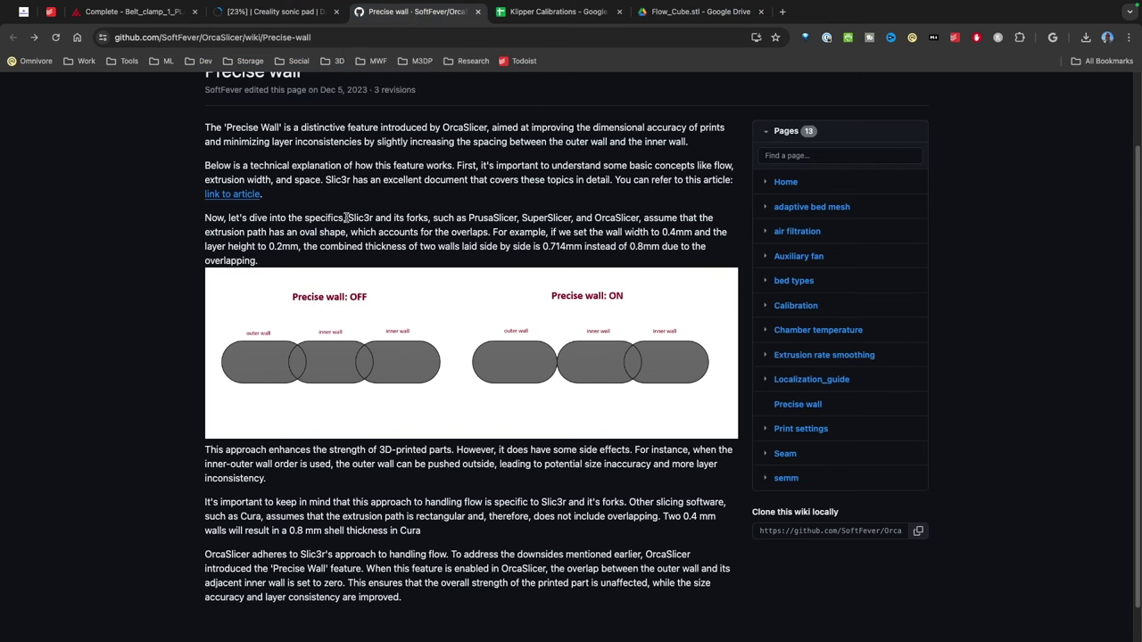
# Step: Select text at the start of the wiki's Slic3r sentence, then clear the selection
pyautogui.moveTo(344, 218); pyautogui.dragTo(375, 219)
pyautogui.click(608, 244)
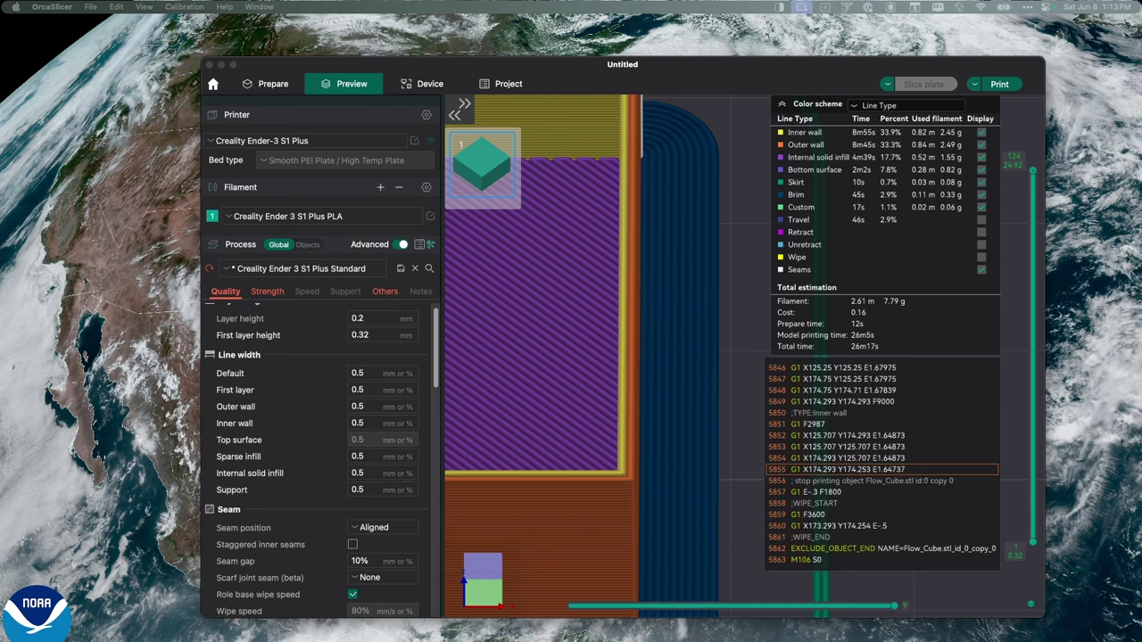
# Step: Switch to the other desktop with Ctrl+Right
pyautogui.hotkey('ctrl', 'Right')
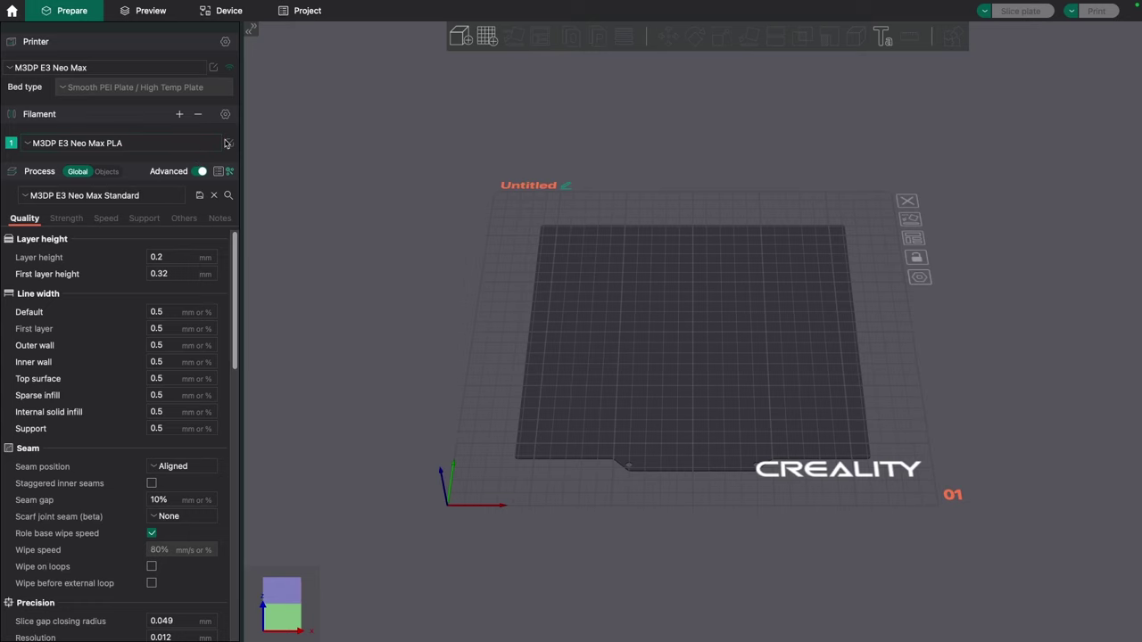
pyautogui.click(228, 144)
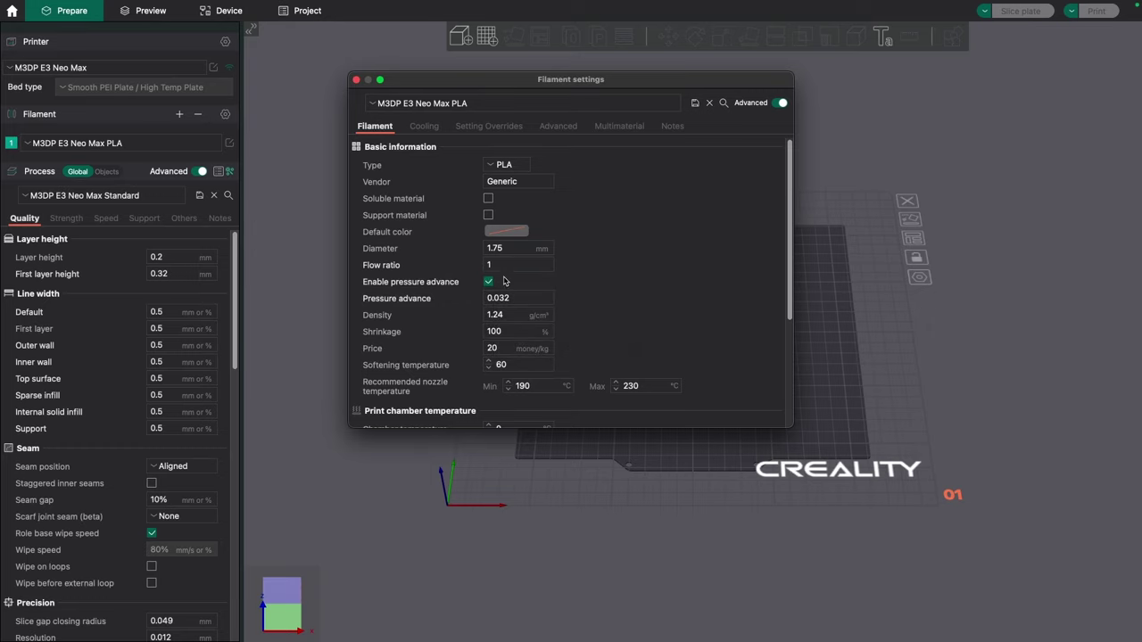
pyautogui.click(356, 79)
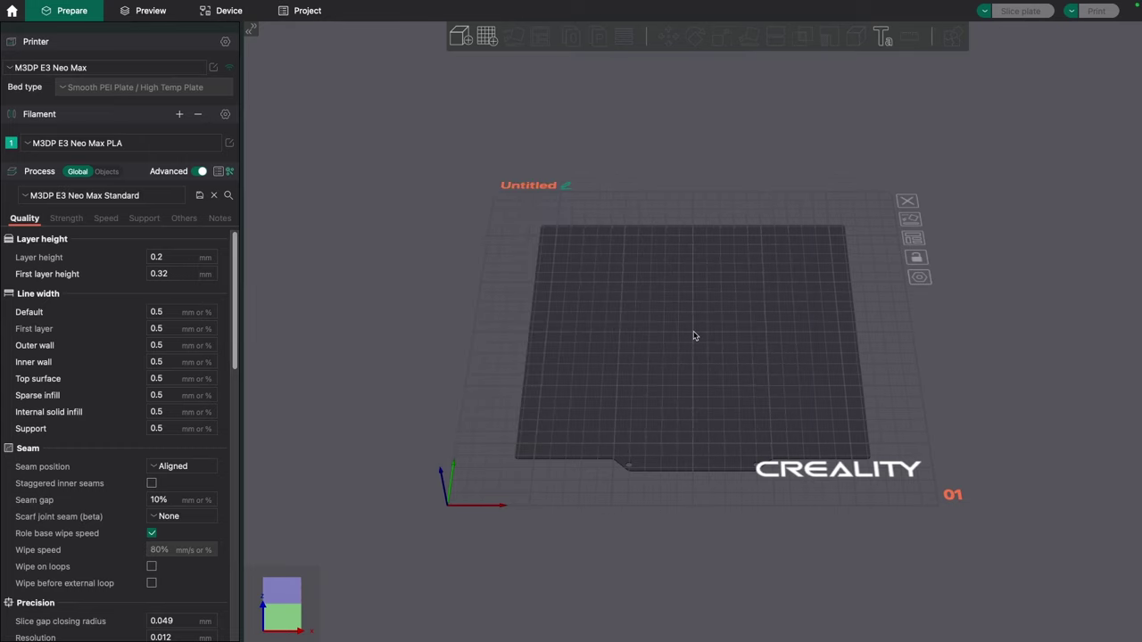
# Step: Generate the Pass 1 flow rate test from the Calibration menu, placing nine test slides
pyautogui.moveTo(330, 5)
pyautogui.click(183, 8)
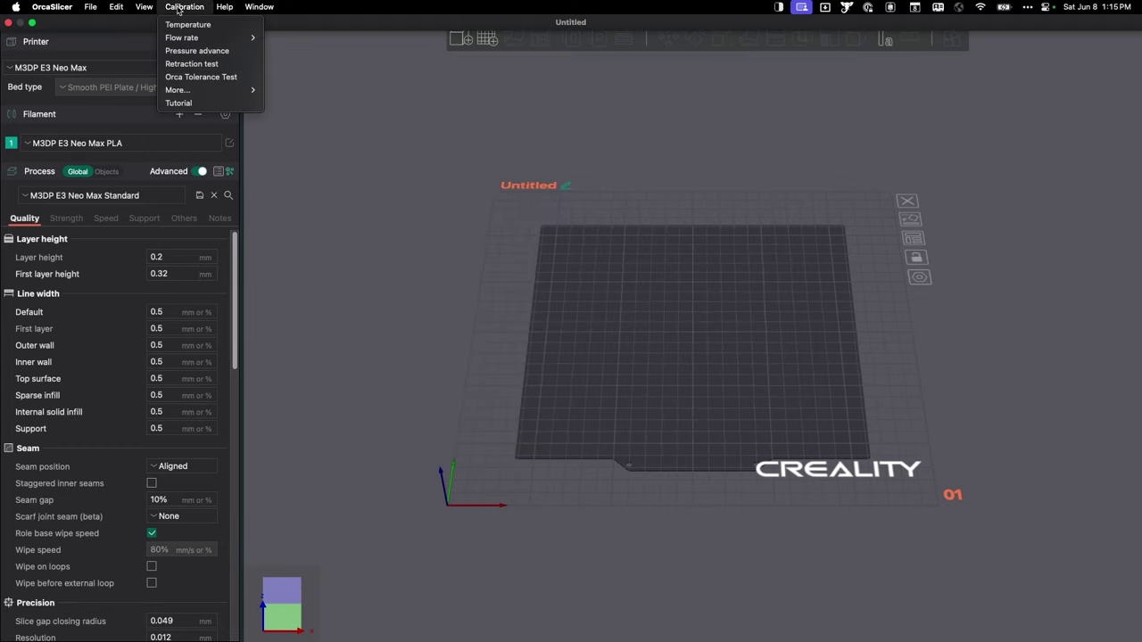
pyautogui.moveTo(185, 40)
pyautogui.click(280, 38)
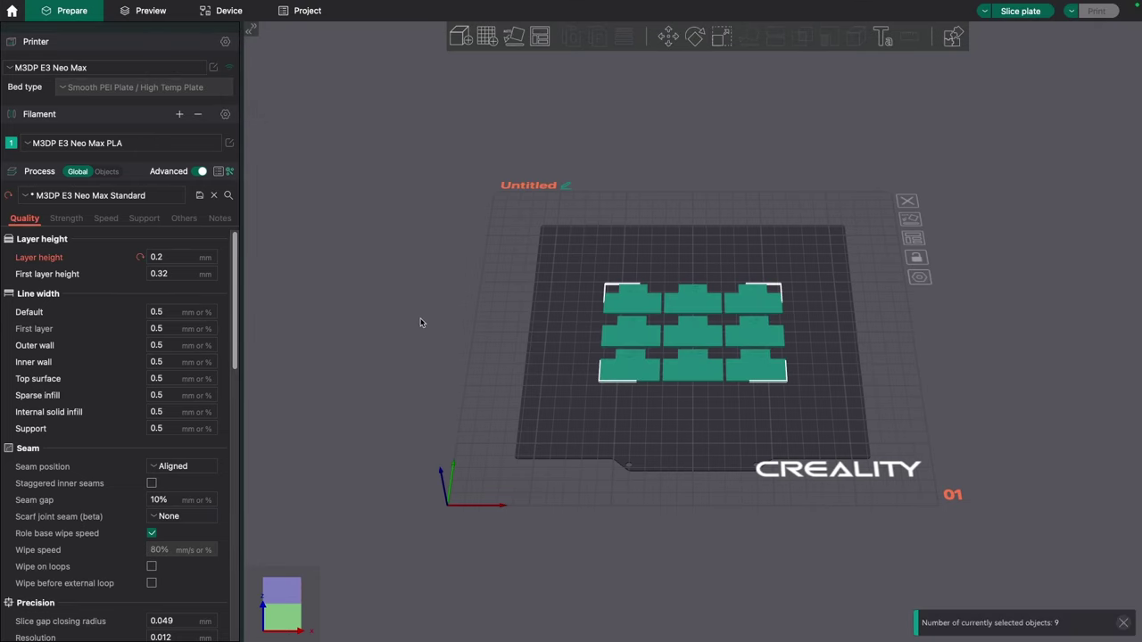
pyautogui.scroll(5, 678, 356)
pyautogui.scroll(-5, 667, 448)
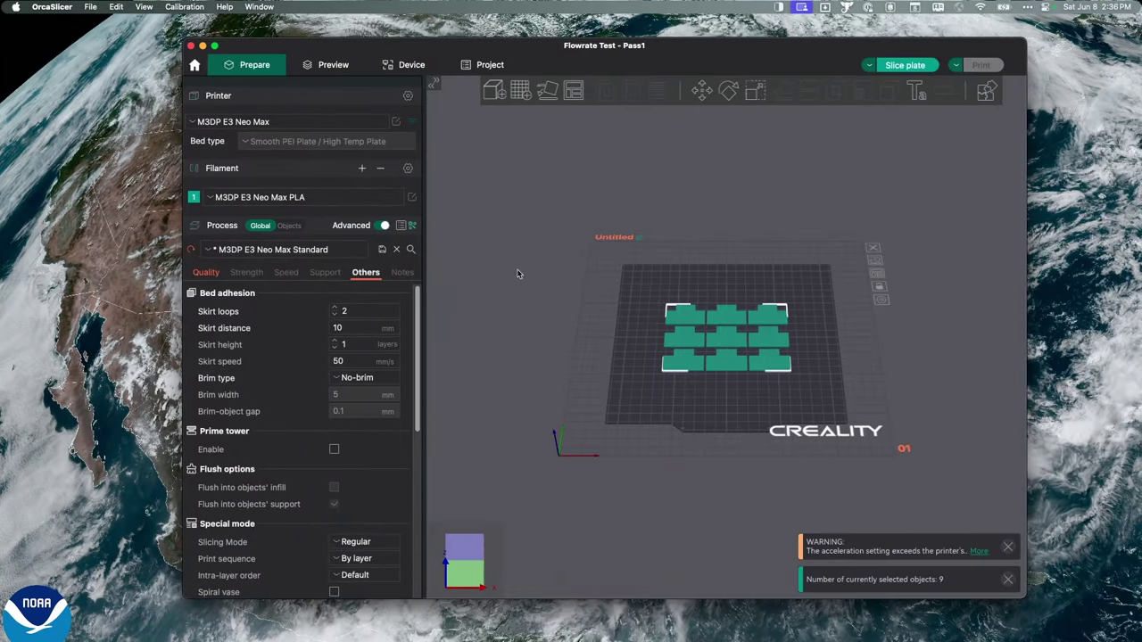
pyautogui.click(411, 198)
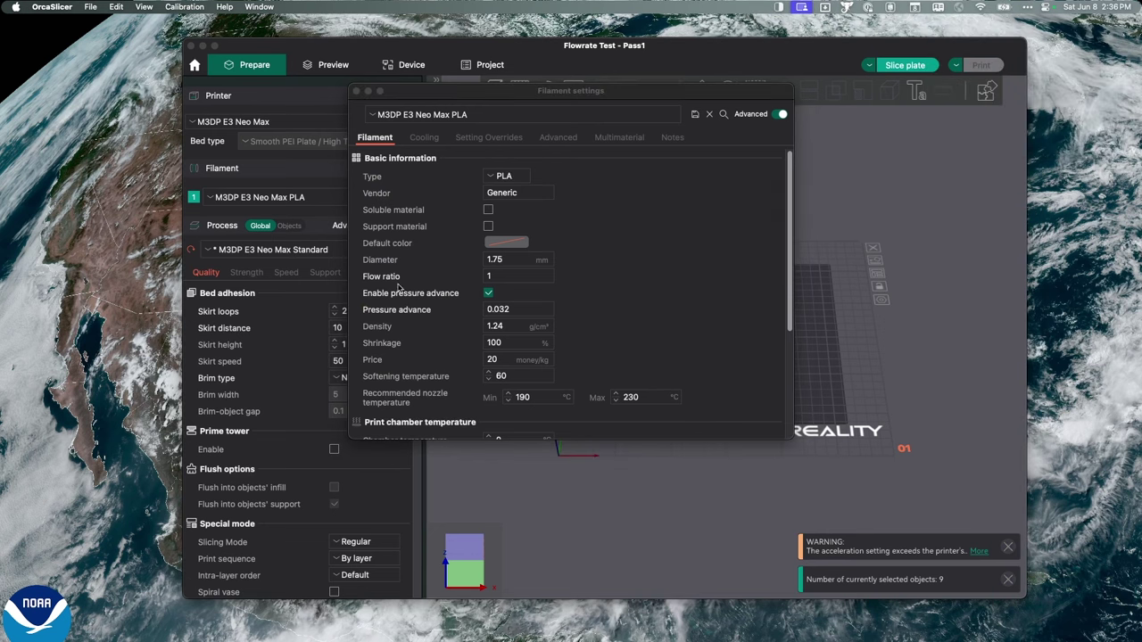
pyautogui.click(355, 91)
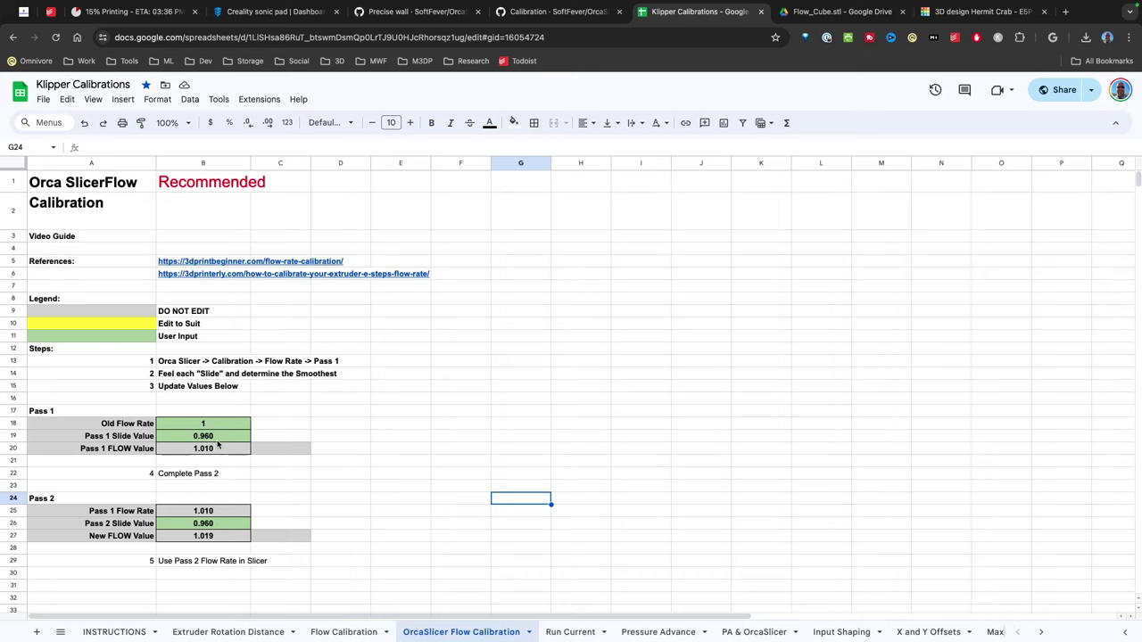
# Step: Enter -10 as the Pass 1 Slide Value in cell B19
pyautogui.click(211, 436)
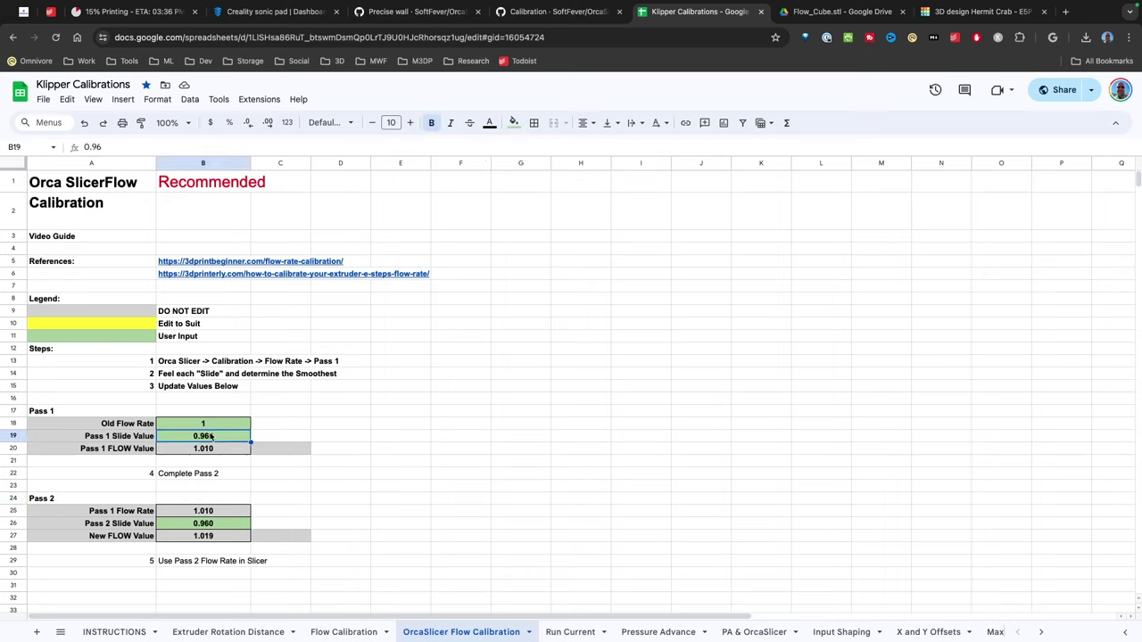
pyautogui.press('BackSpace')
pyautogui.write('-10')
pyautogui.click(217, 451)
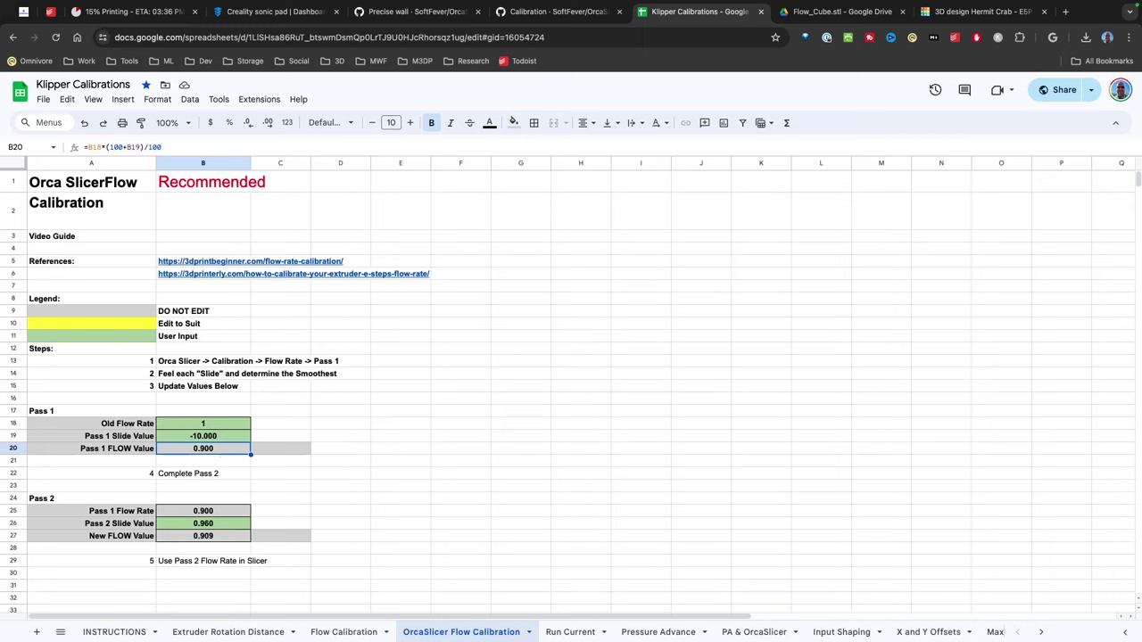
# Step: Back in OrcaSlicer, open the PLA filament settings and select the flow ratio value
pyautogui.press('super+Tab')
pyautogui.click(408, 200)
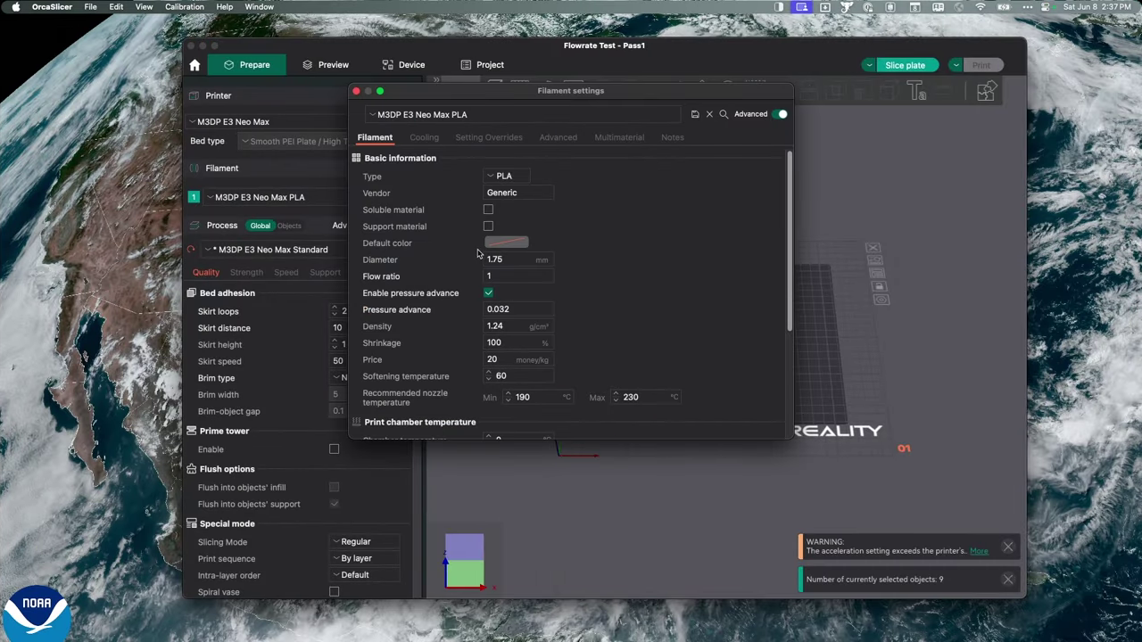
pyautogui.moveTo(509, 275); pyautogui.dragTo(465, 272)
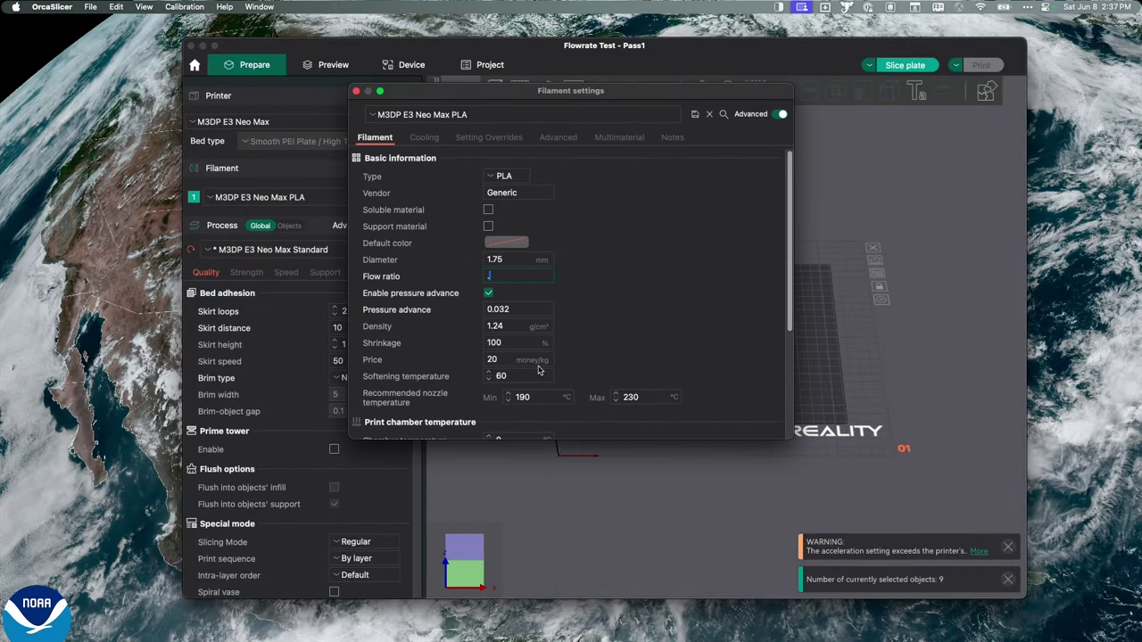
# Step: Close the filament settings and load the Pass 2 flow rate test, answering the save prompt
pyautogui.click(356, 91)
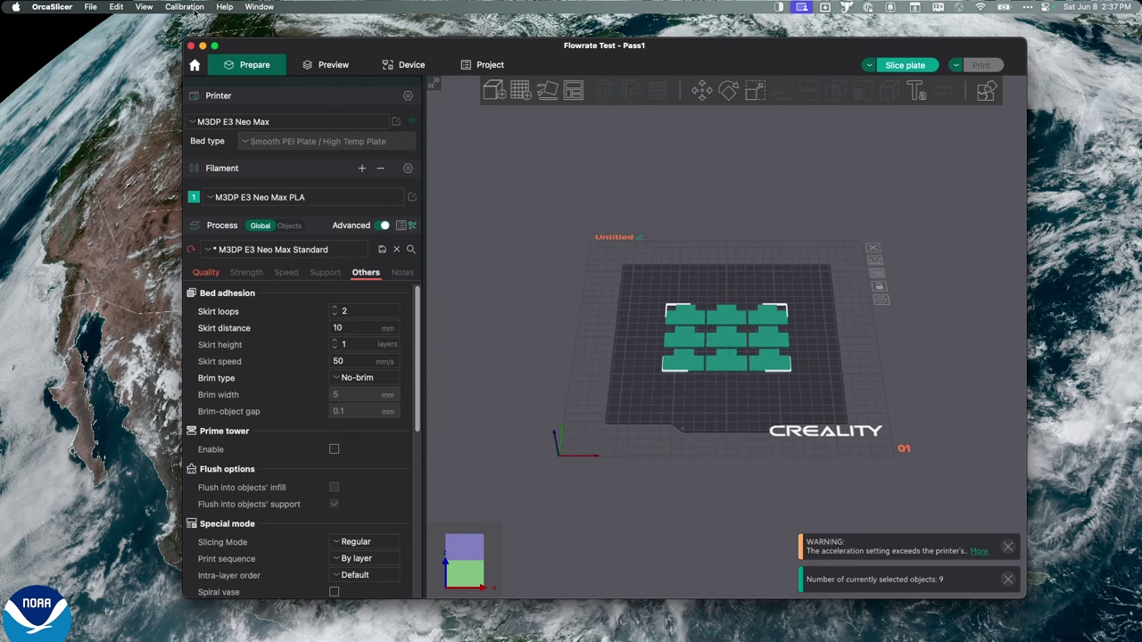
pyautogui.click(194, 8)
pyautogui.moveTo(226, 40)
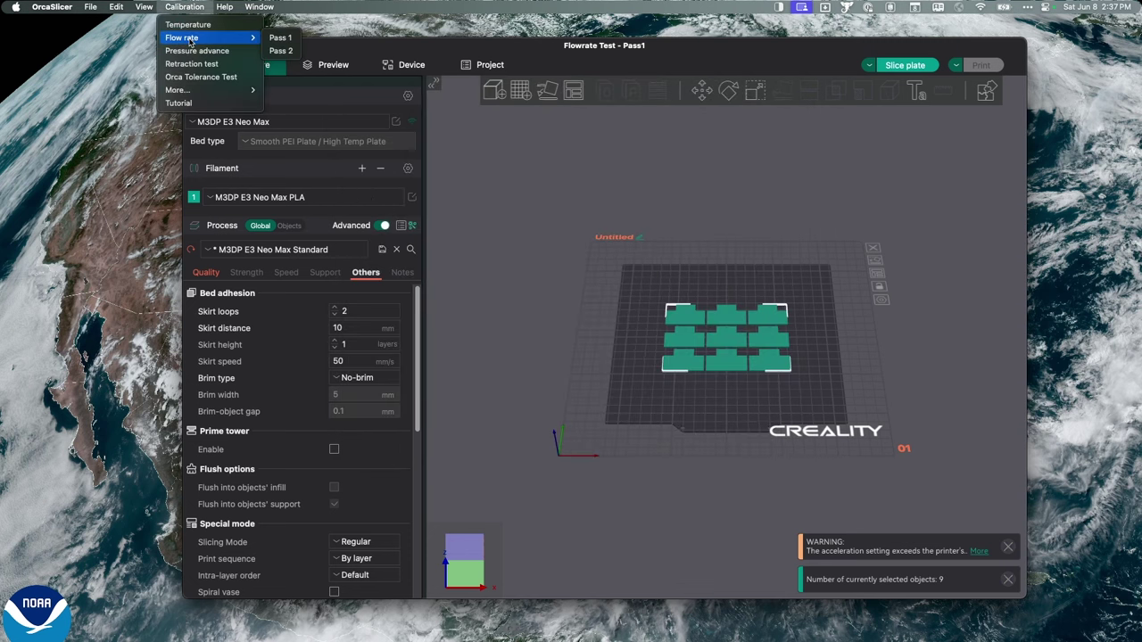
pyautogui.click(286, 50)
pyautogui.click(705, 367)
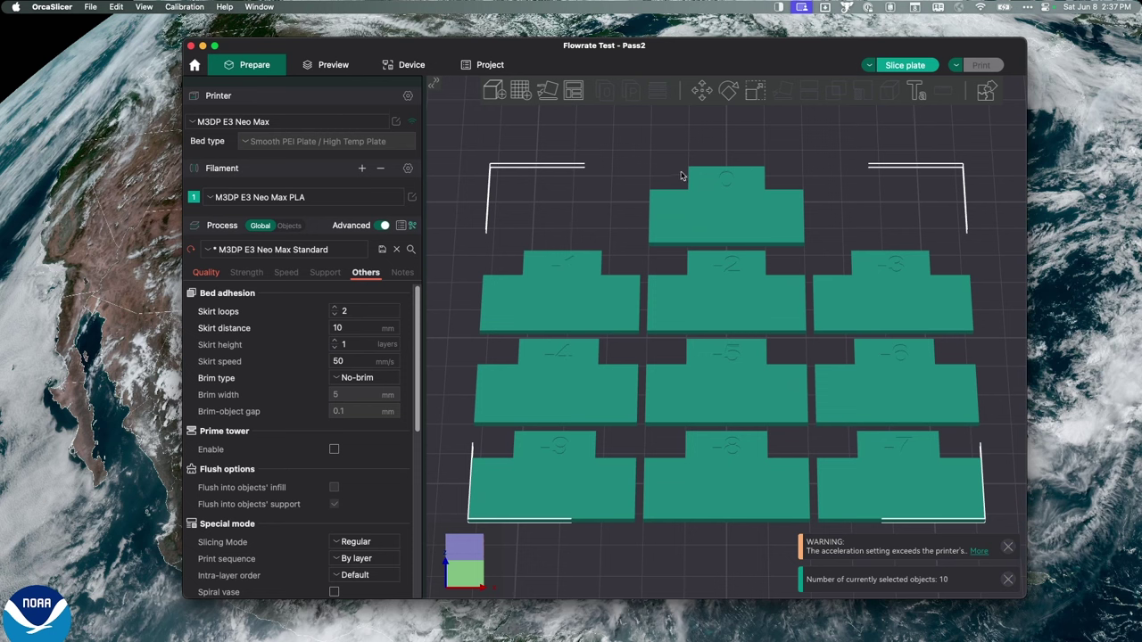
# Step: Slice the Pass 2 plate and upload its G-code to the printer host
pyautogui.click(906, 65)
pyautogui.click(980, 64)
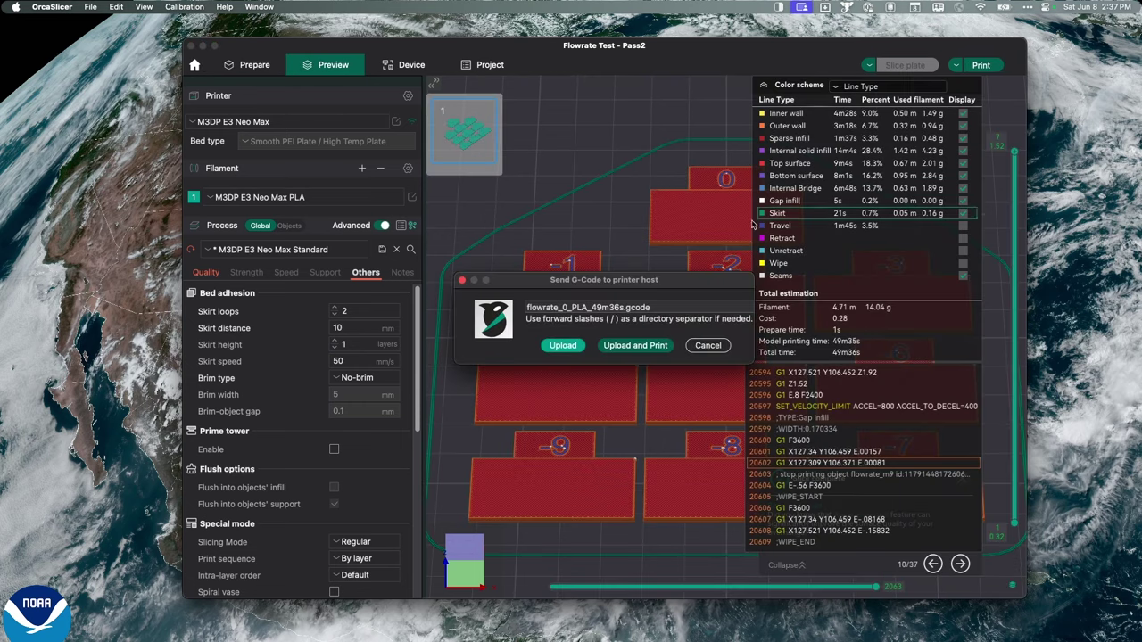
pyautogui.click(636, 347)
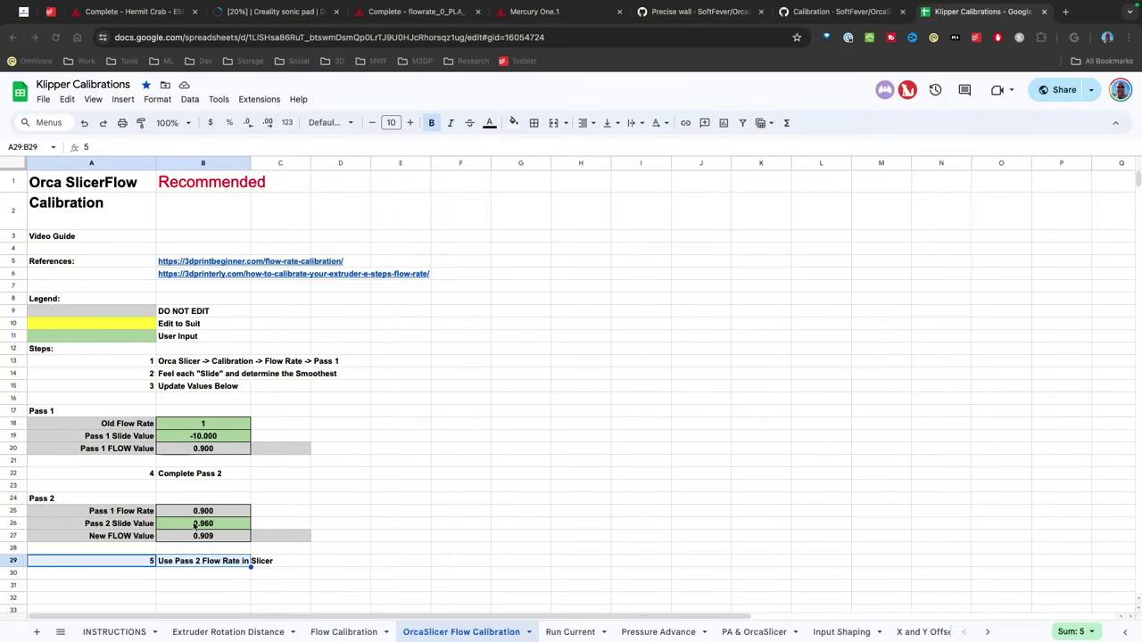
# Step: Enter -1 in the Pass 2 Slide Value cell B26, giving a 0.891 flow value
pyautogui.click(228, 528)
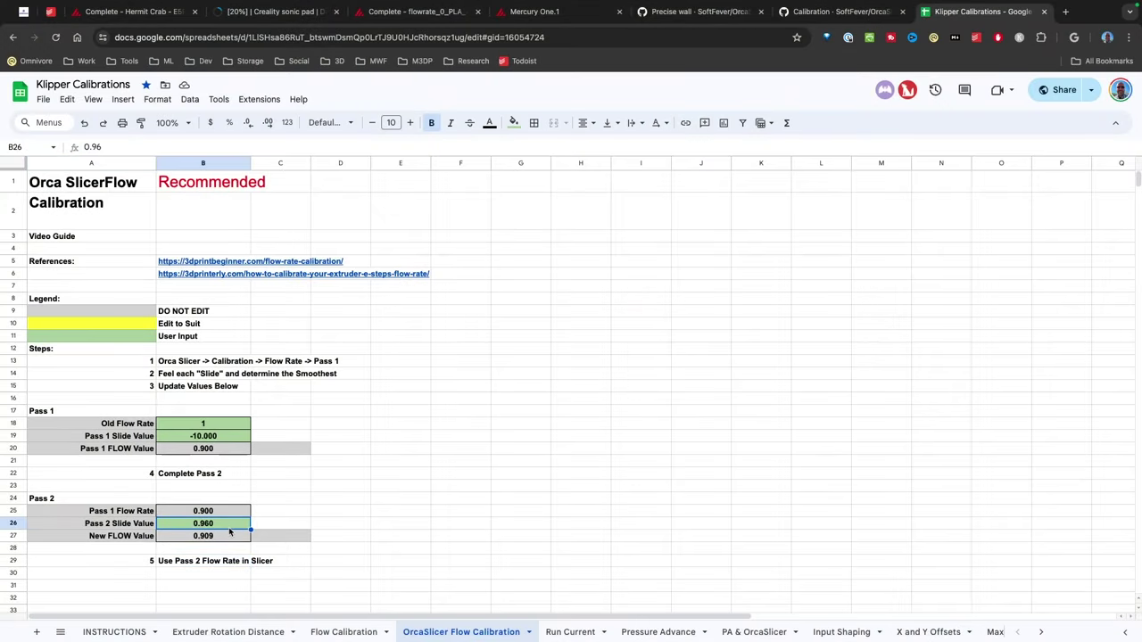
pyautogui.write('-1')
pyautogui.click(256, 577)
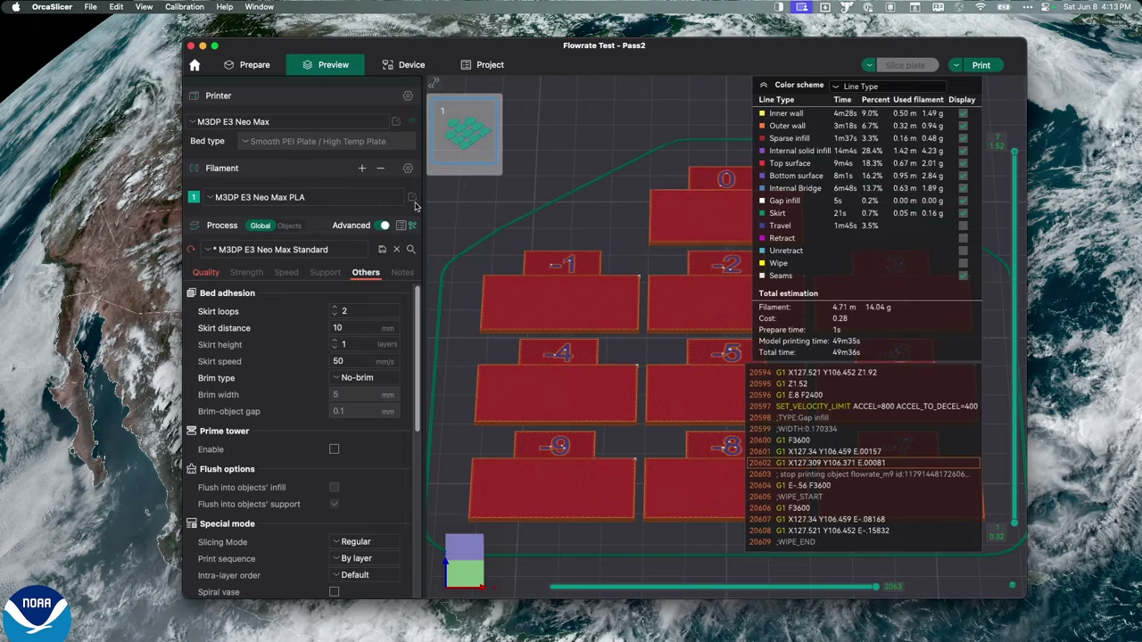
# Step: Change the PLA filament flow ratio to 0.891 and save the preset under its existing name
pyautogui.click(412, 200)
pyautogui.press('BackSpace')
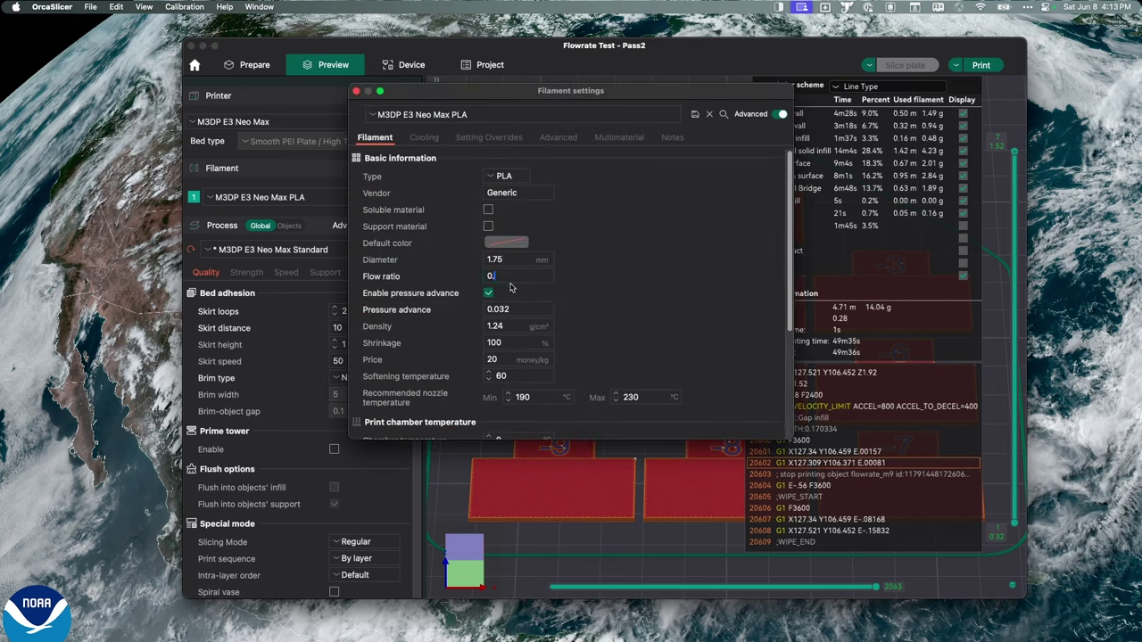
pyautogui.write('891')
pyautogui.click(695, 116)
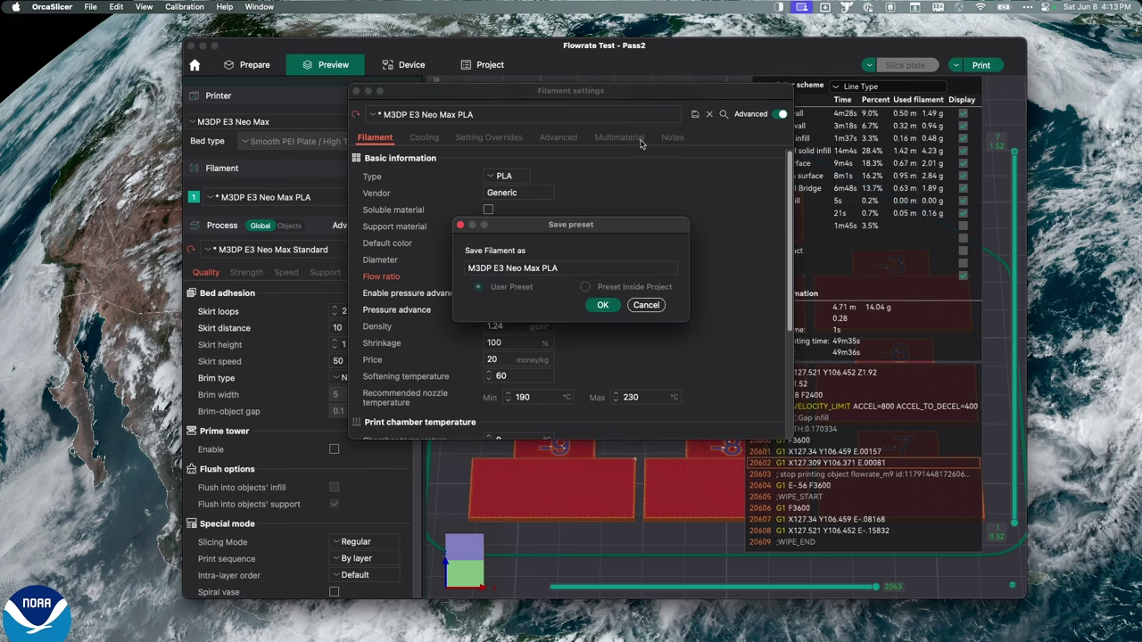
pyautogui.click(603, 304)
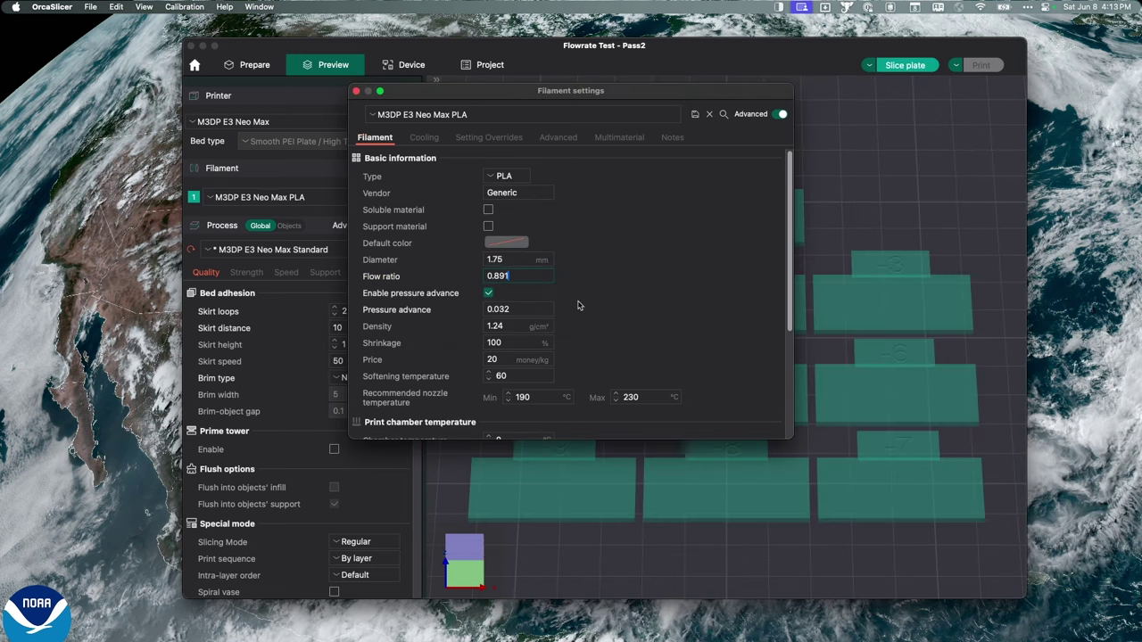
# Step: Close the Filament settings window, returning to the unsliced Pass 2 plate
pyautogui.click(355, 91)
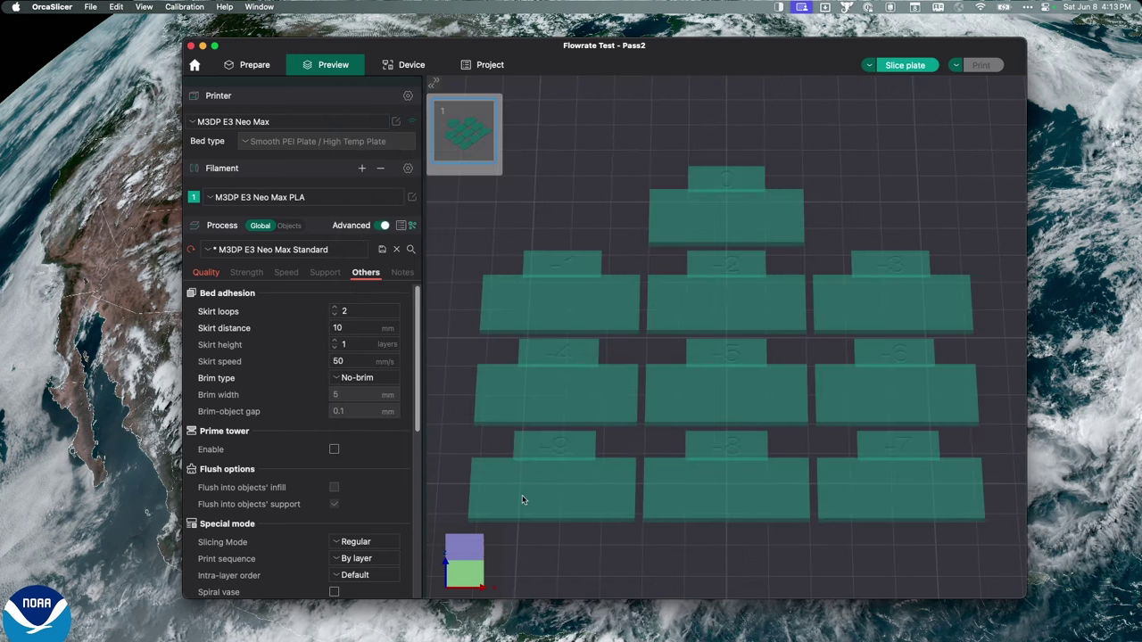